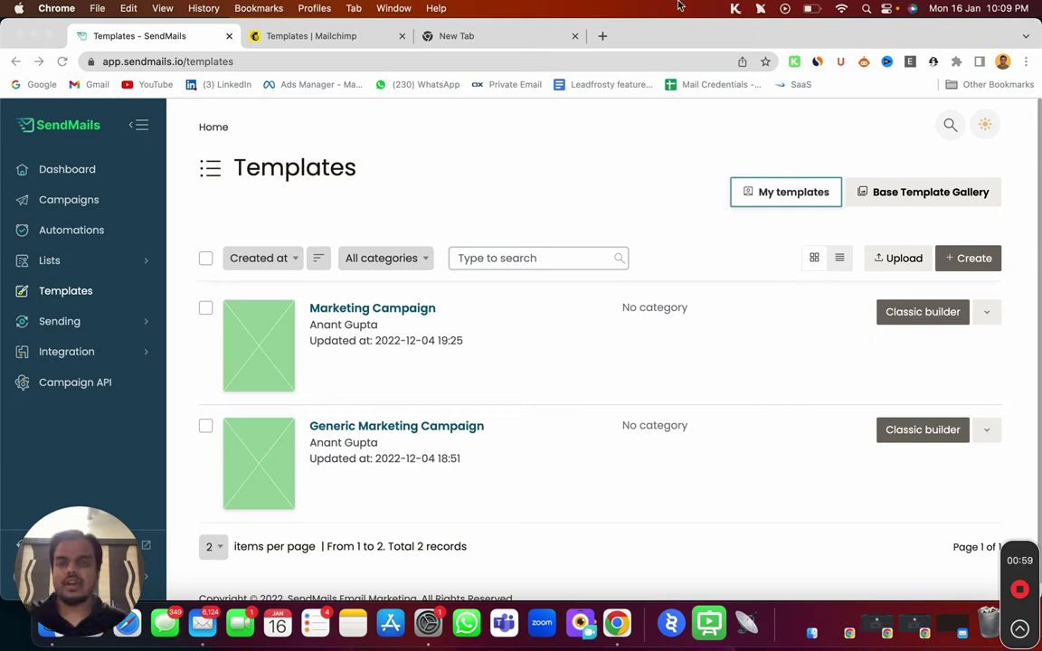
# Switch to Mailchimp and review the saved Test template's email design from header to the promotional sections, then return to the templates list
pyautogui.click(340, 41)
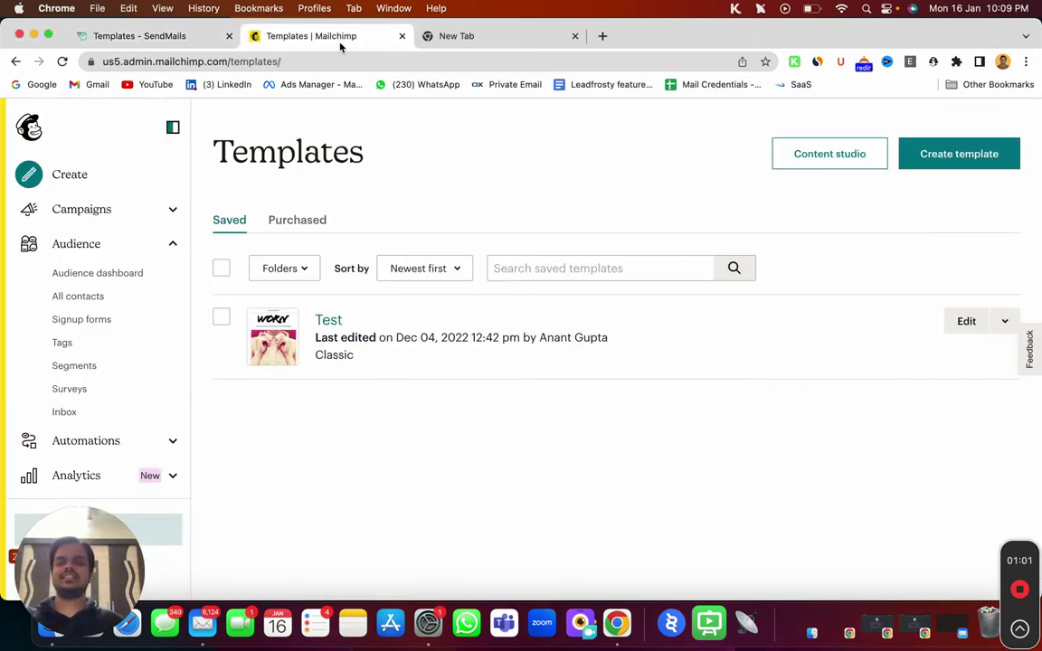
pyautogui.click(331, 323)
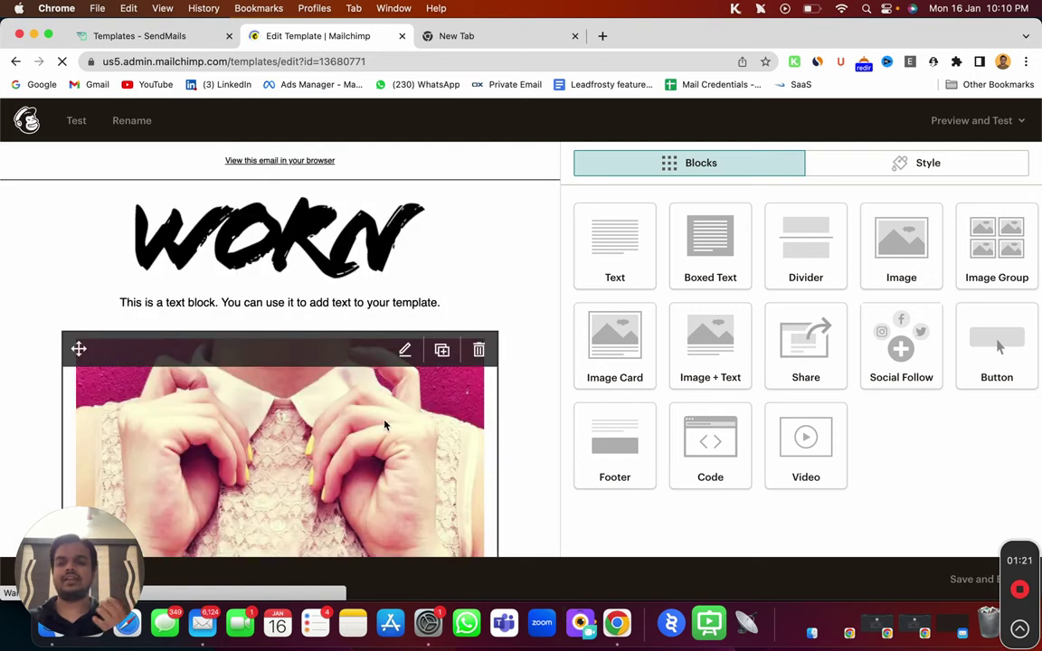
pyautogui.scroll(-6, 385, 425)
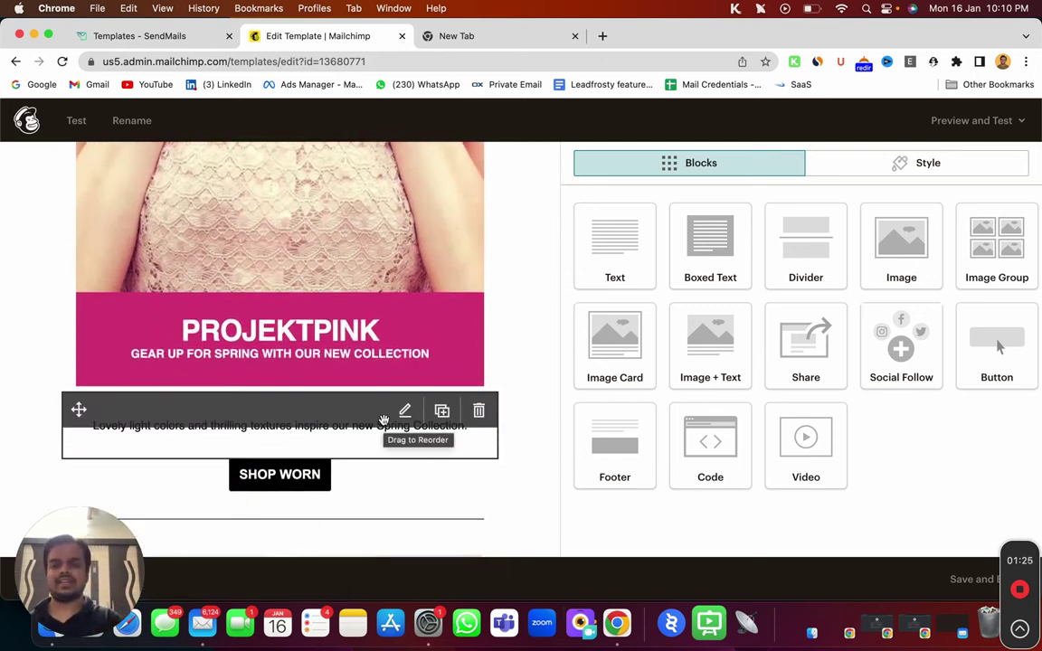
pyautogui.scroll(-10, 384, 421)
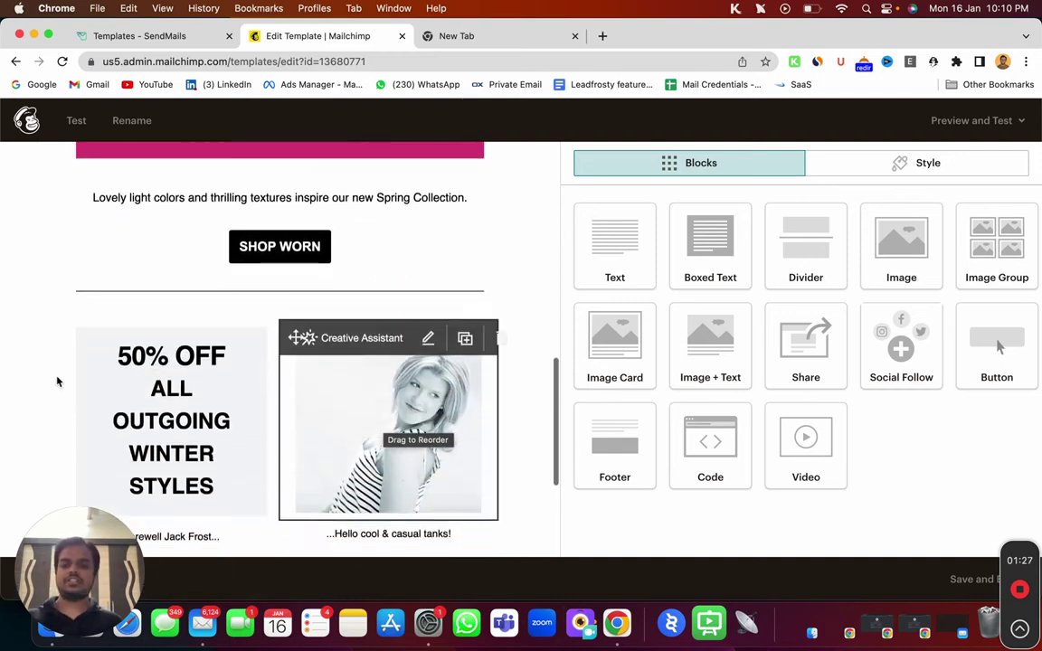
pyautogui.scroll(15, 342, 347)
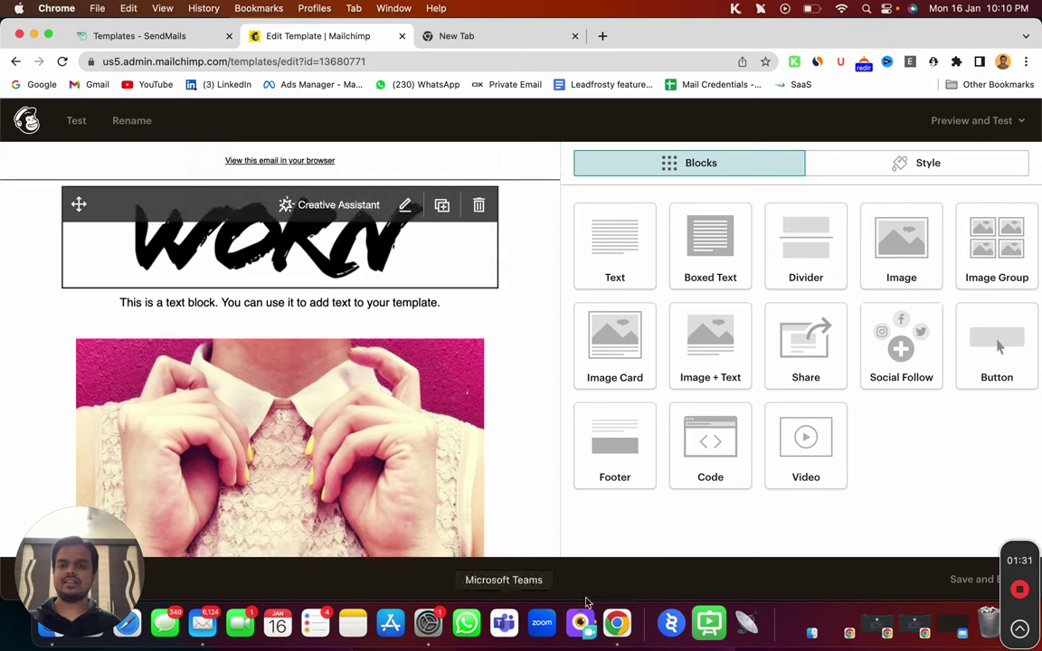
pyautogui.click(984, 120)
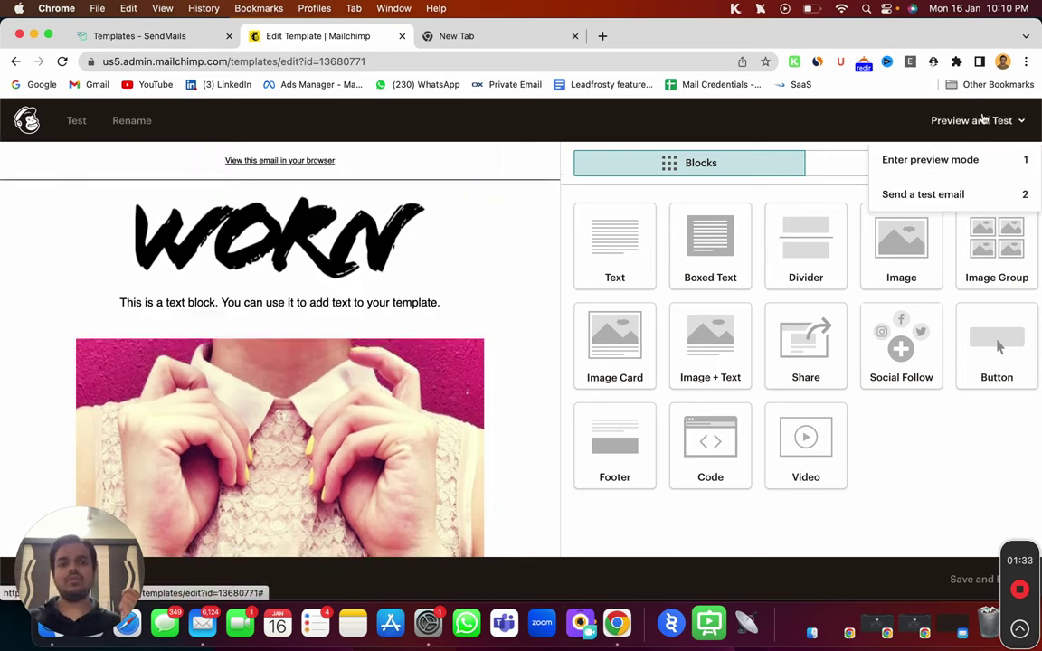
pyautogui.click(17, 63)
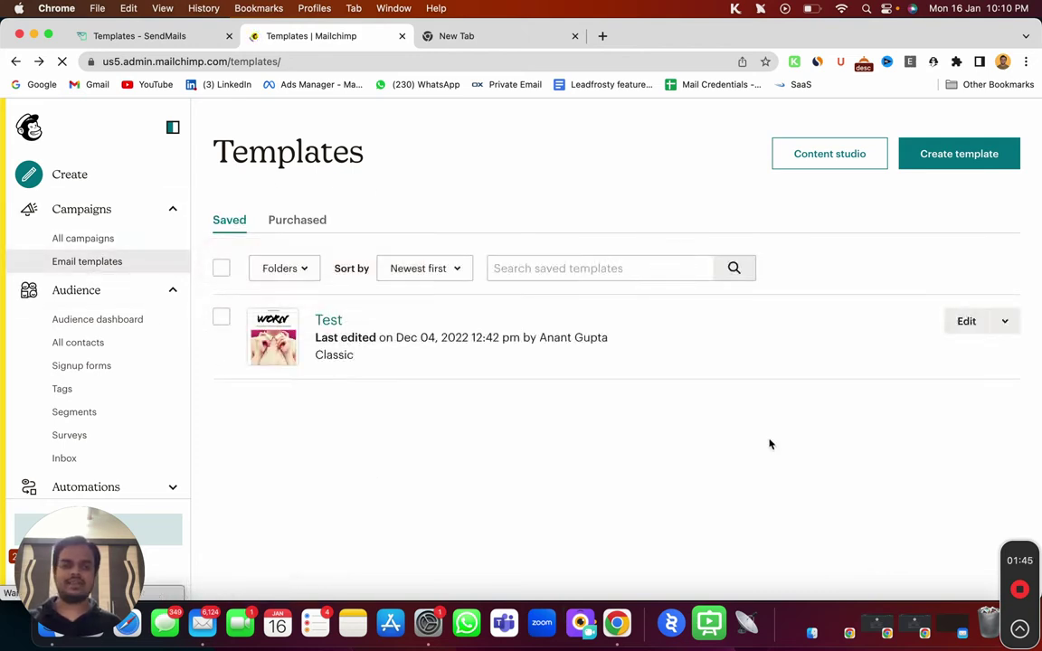
# Export the Test template as HTML and save it as Test (2) in the Downloads folder
pyautogui.click(1002, 326)
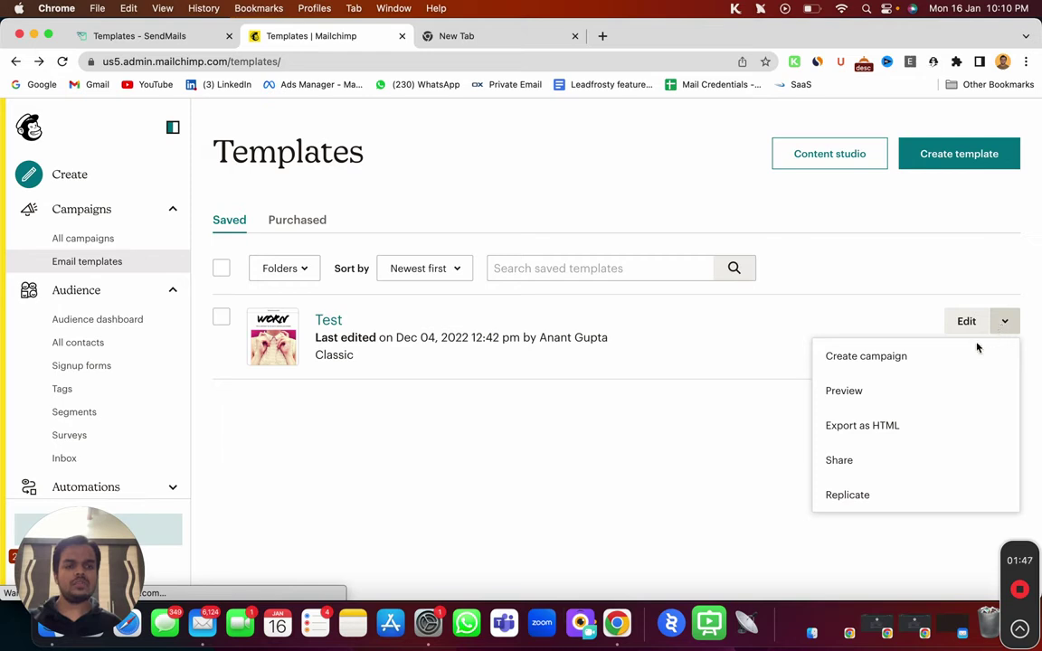
pyautogui.click(875, 426)
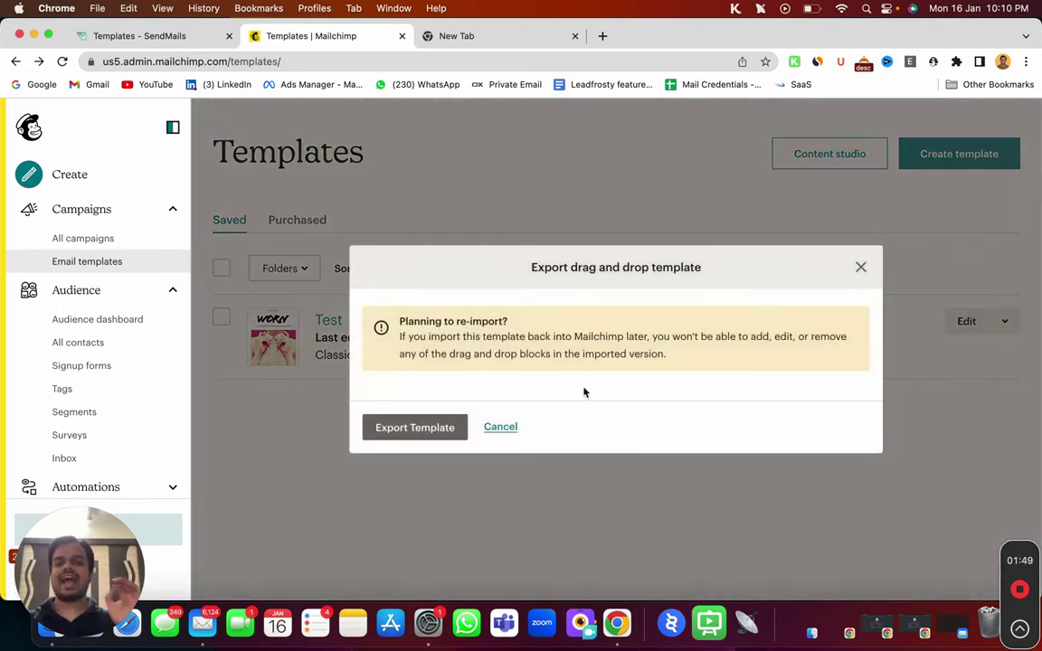
pyautogui.click(413, 436)
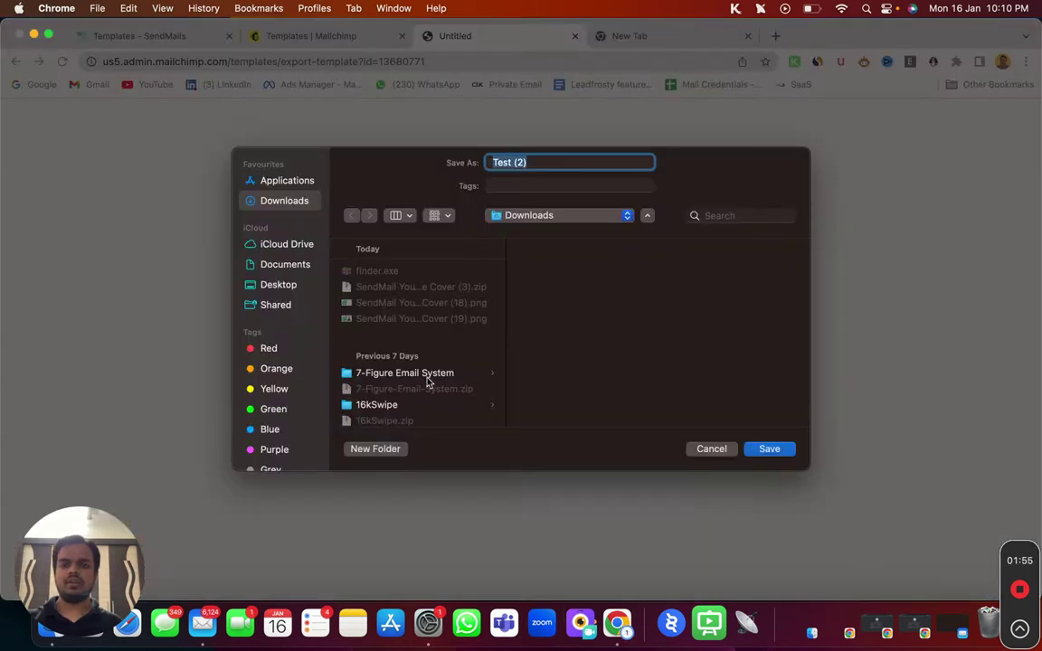
pyautogui.click(780, 453)
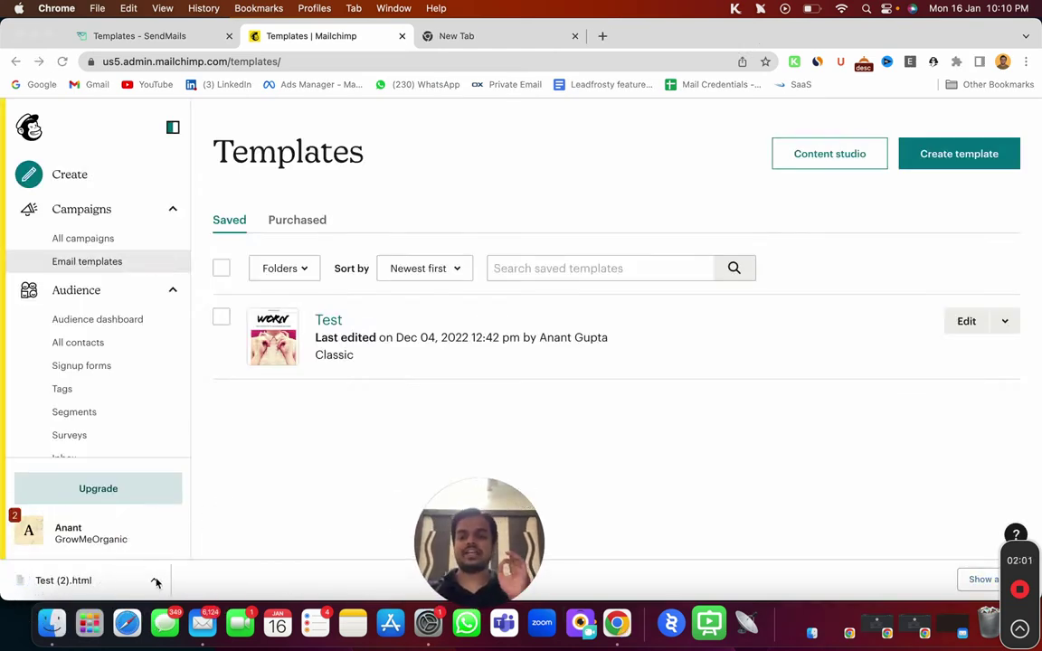
pyautogui.click(268, 496)
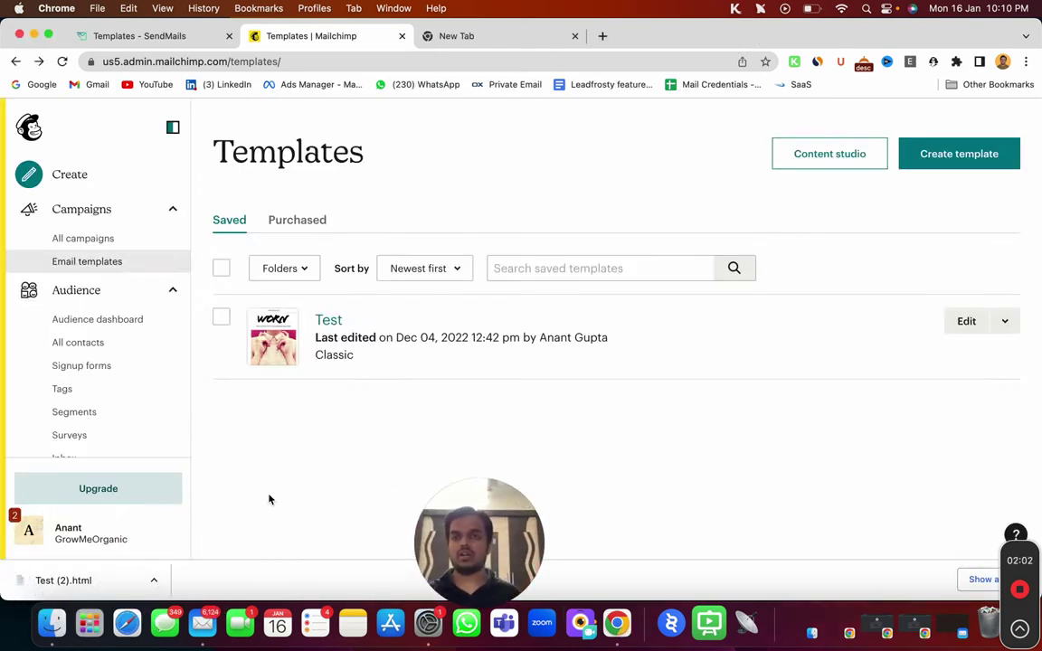
# Switch to SendMails and open the form for uploading a template
pyautogui.click(135, 38)
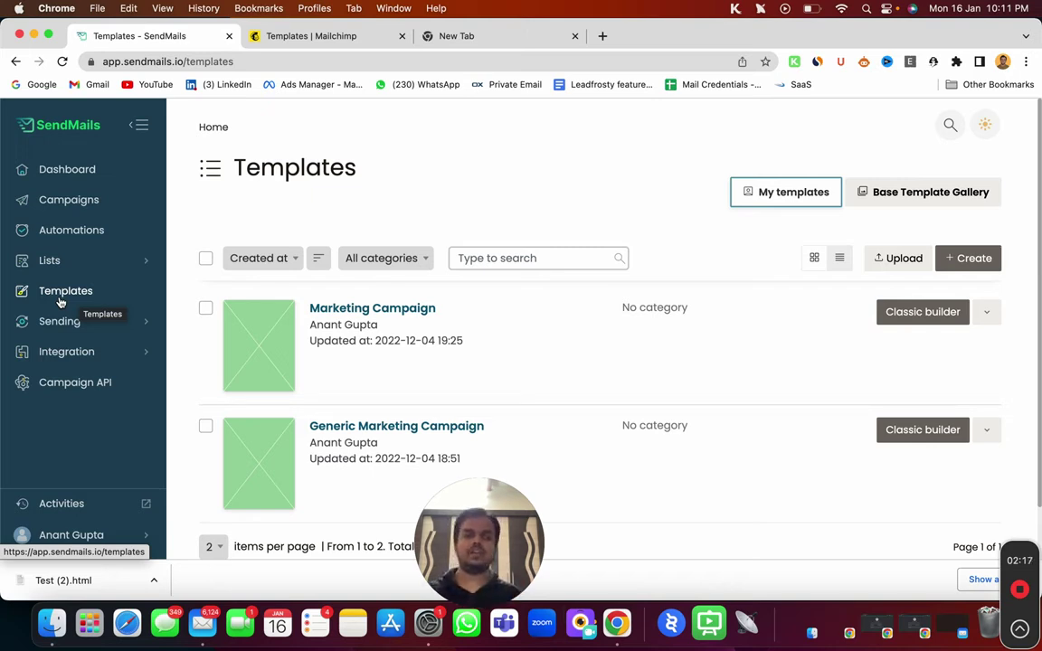
pyautogui.click(892, 260)
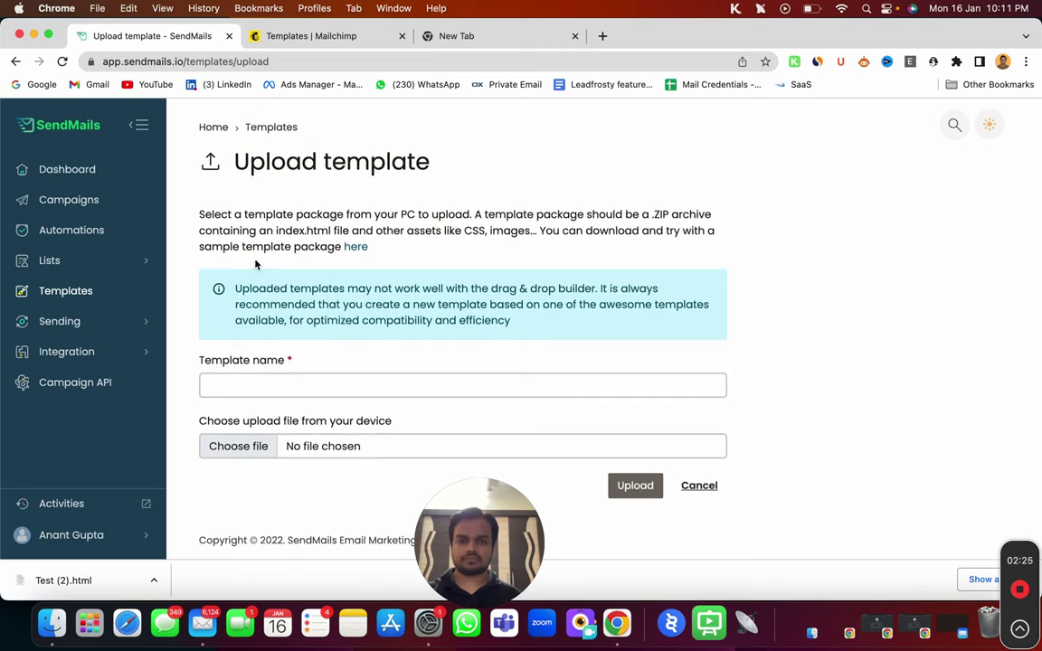
pyautogui.moveTo(437, 558); pyautogui.dragTo(527, 534)
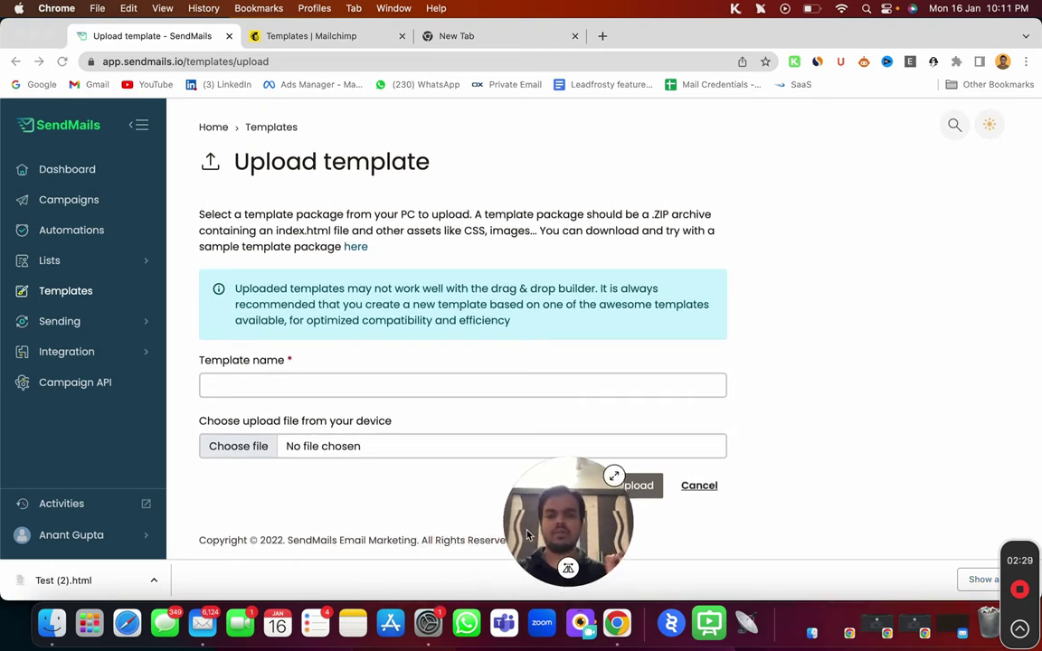
# Show the exported Test (2).html in Finder and compress it into a ZIP archive
pyautogui.click(156, 584)
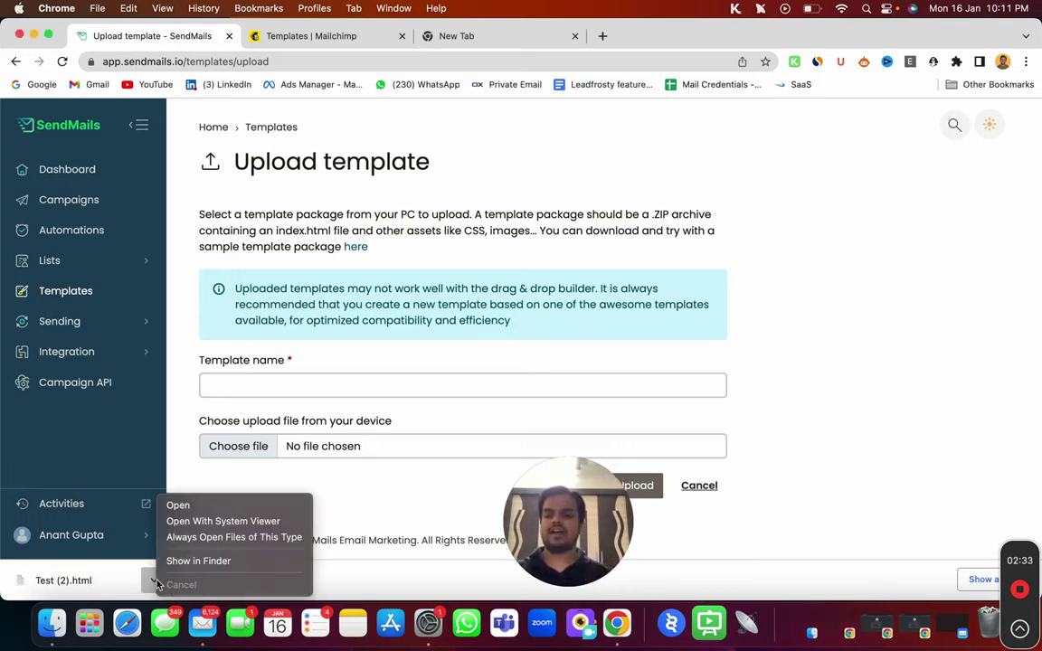
pyautogui.click(202, 563)
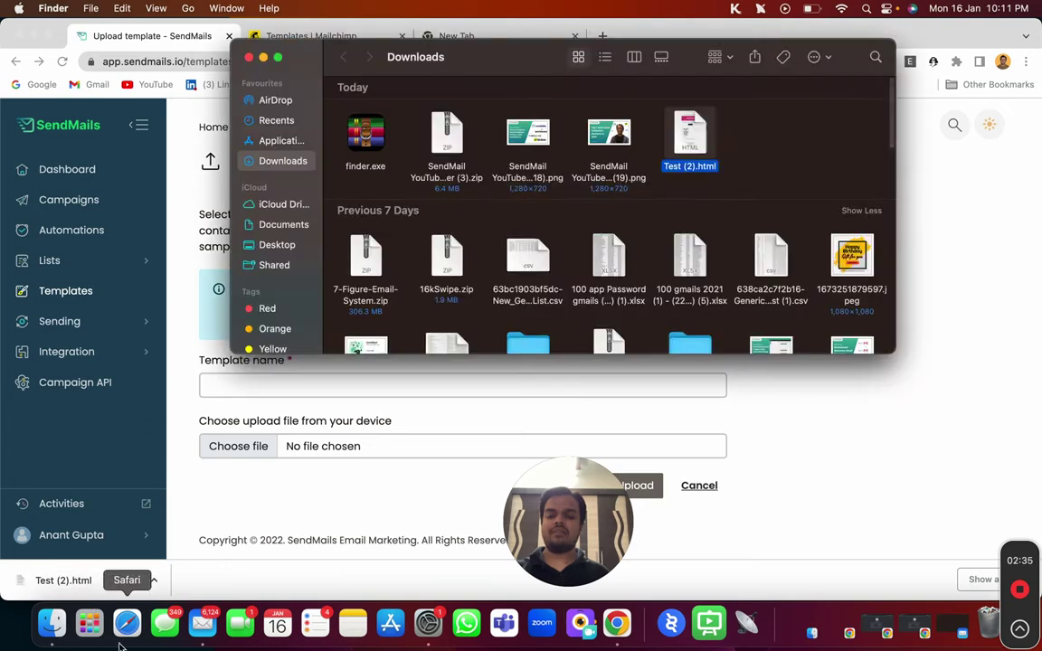
pyautogui.moveTo(509, 73); pyautogui.dragTo(786, 184)
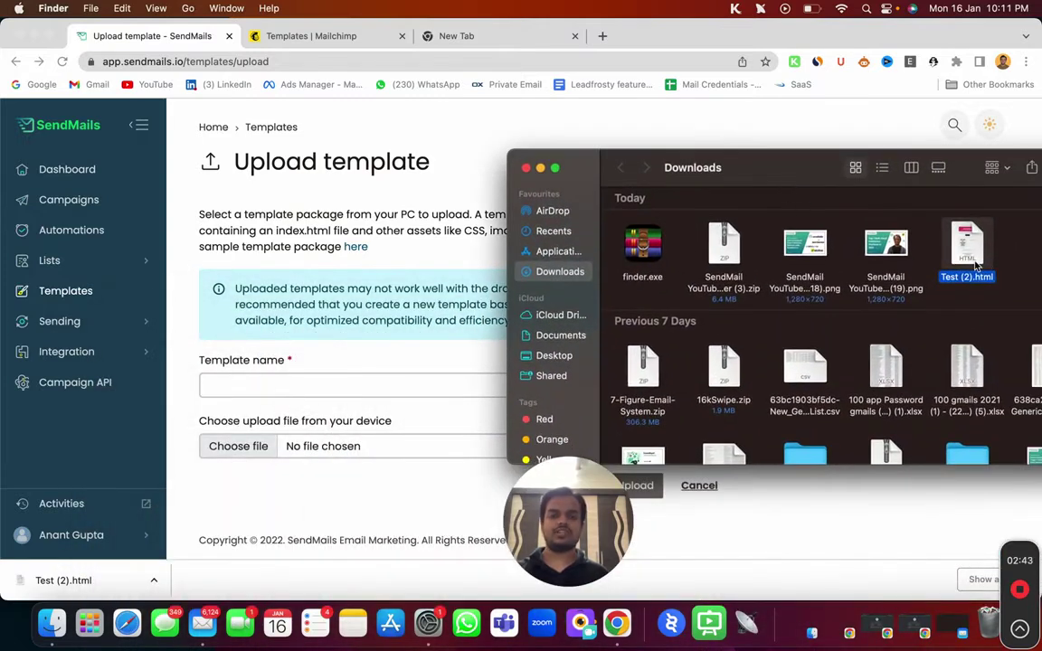
pyautogui.moveTo(774, 163); pyautogui.dragTo(593, 144)
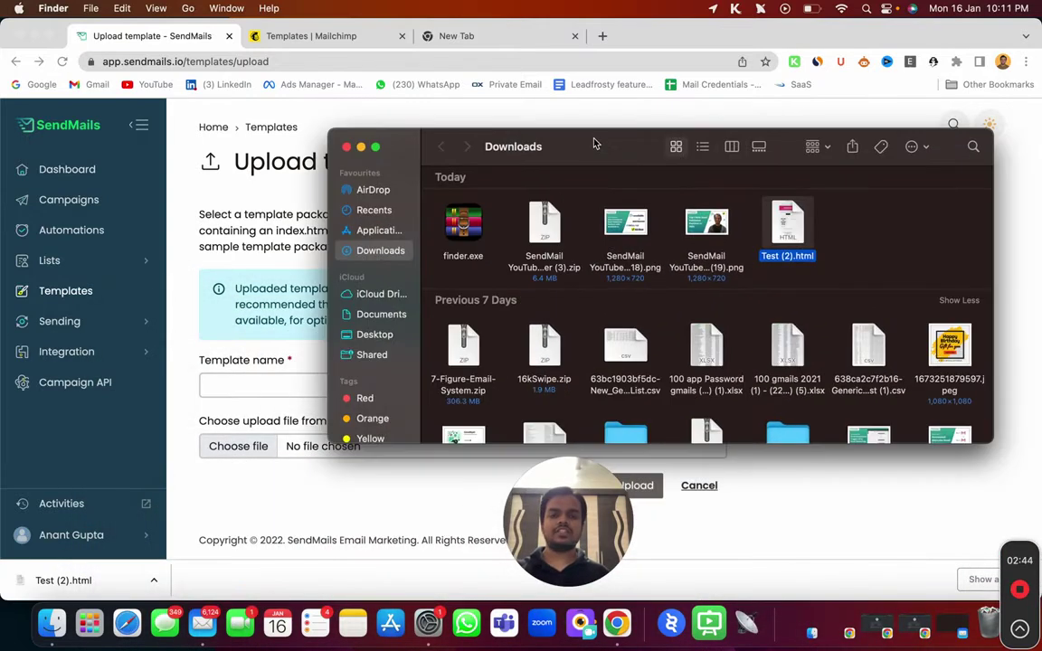
pyautogui.rightClick(773, 232)
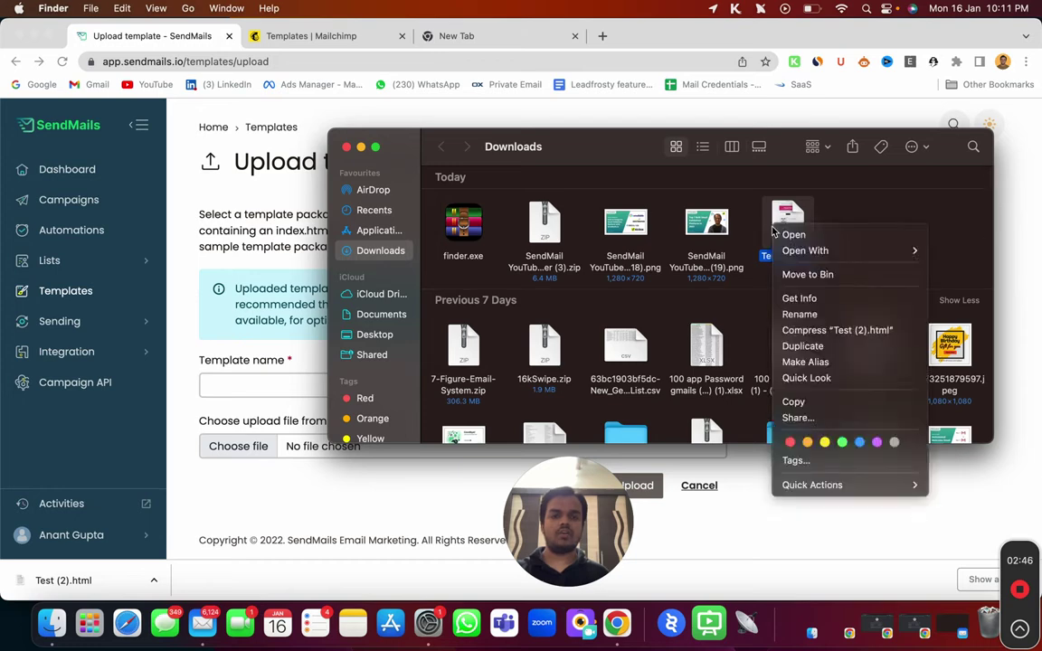
pyautogui.click(826, 330)
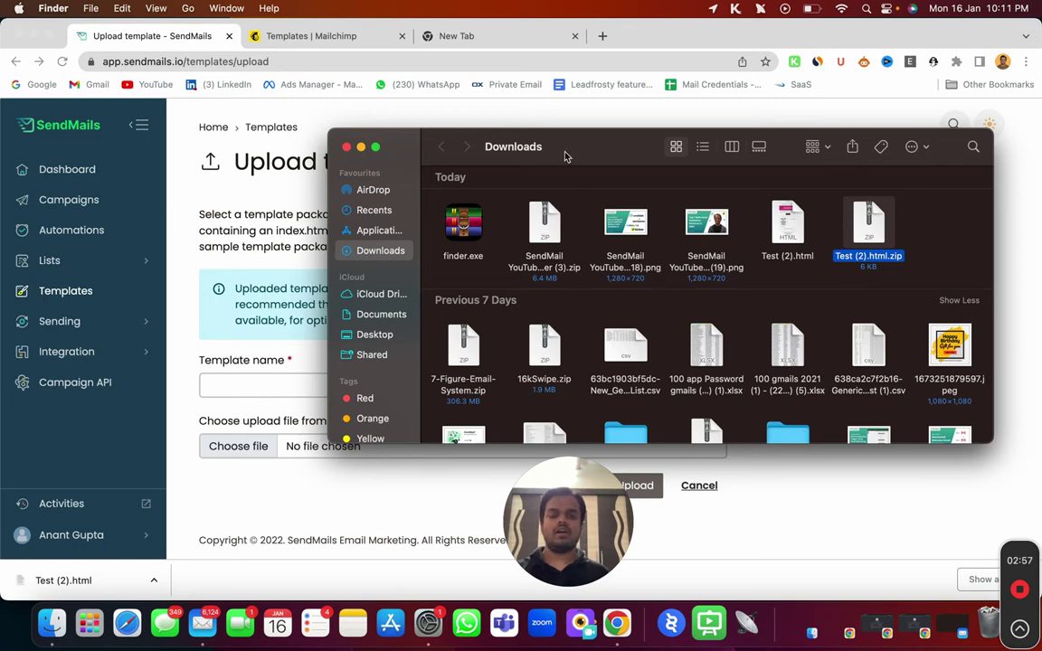
# Attach Test (2).html.zip to the SendMails upload form, name the template "Test Template MailChimp" and upload it
pyautogui.moveTo(506, 144); pyautogui.dragTo(618, 141)
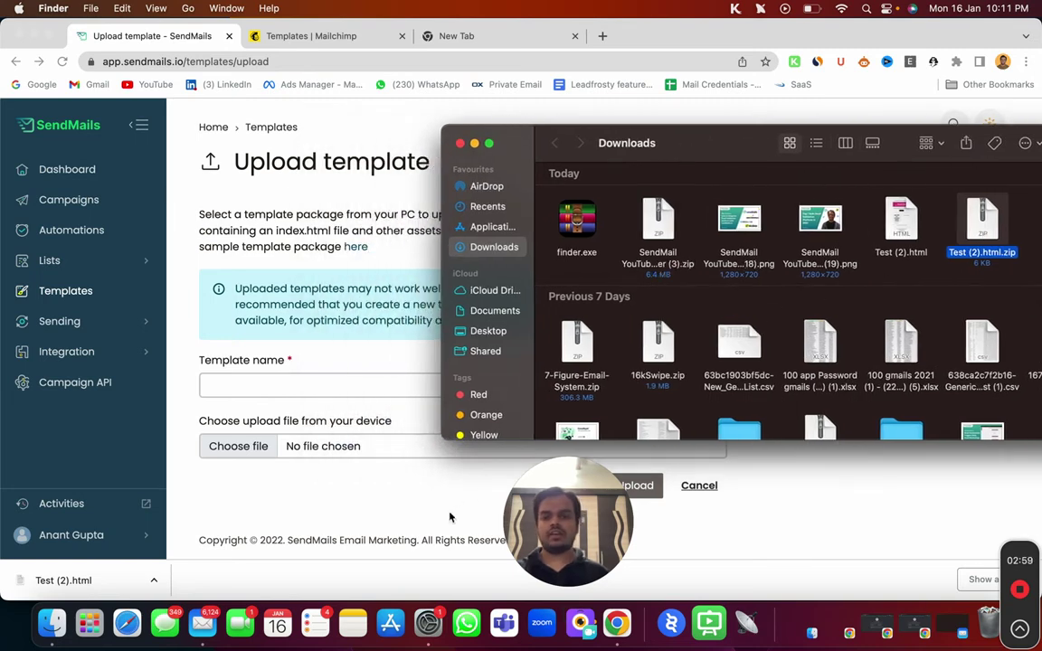
pyautogui.moveTo(975, 244); pyautogui.dragTo(360, 456)
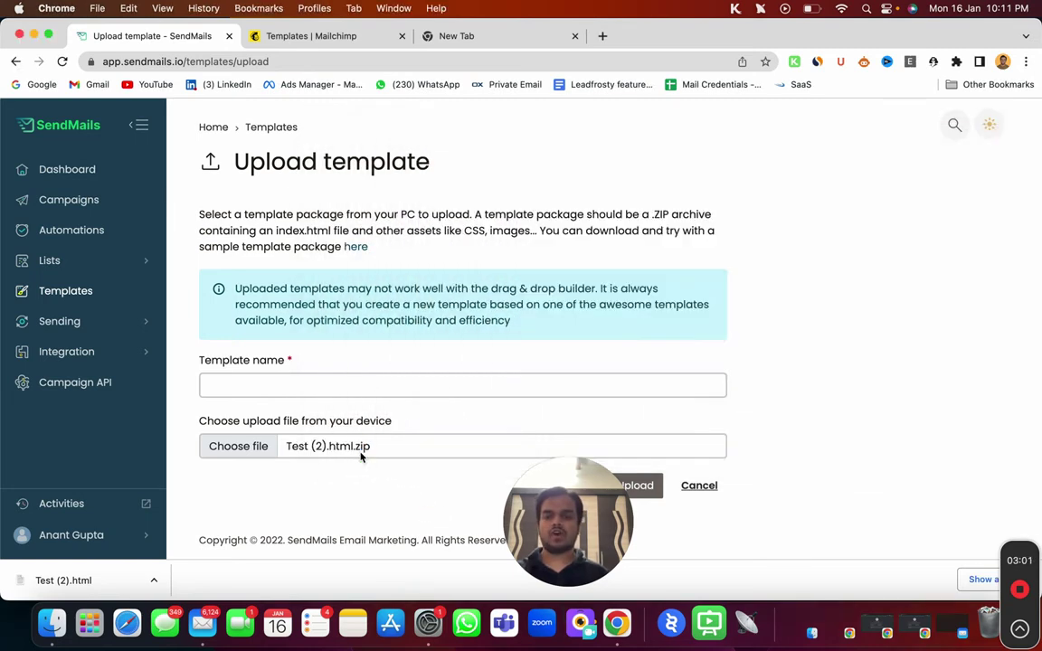
pyautogui.click(307, 380)
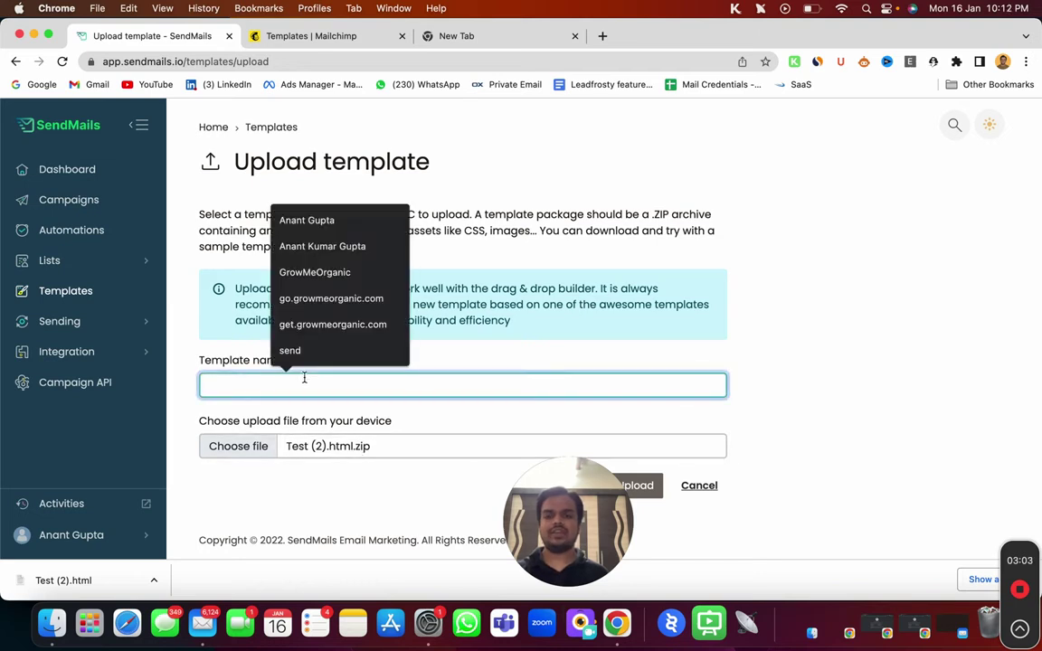
pyautogui.write('Test')
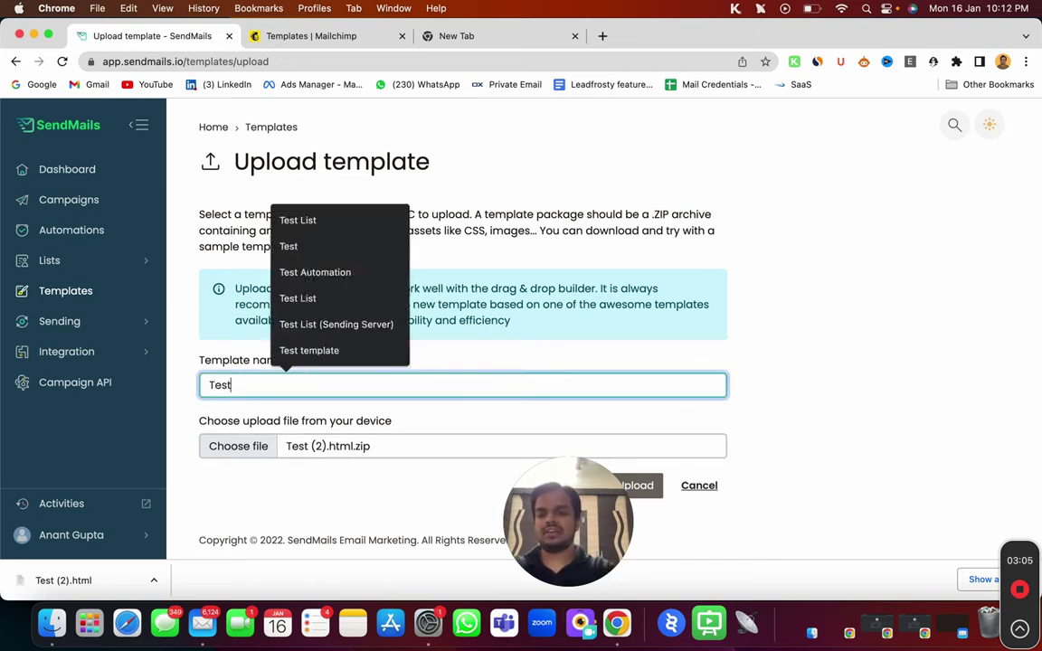
pyautogui.write(' Template')
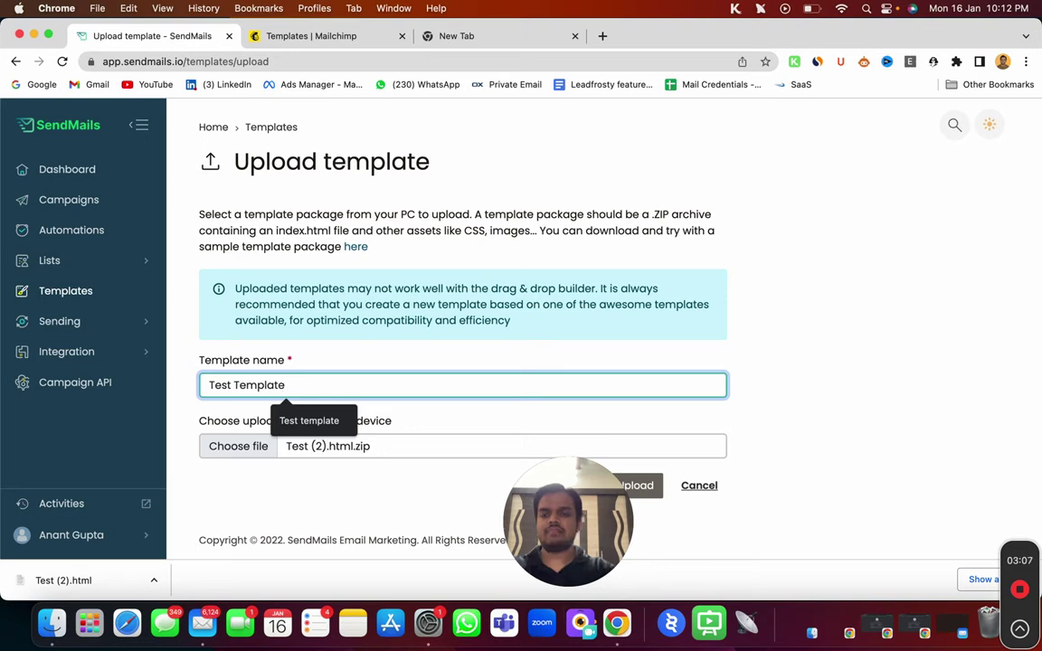
pyautogui.write(' MailCh')
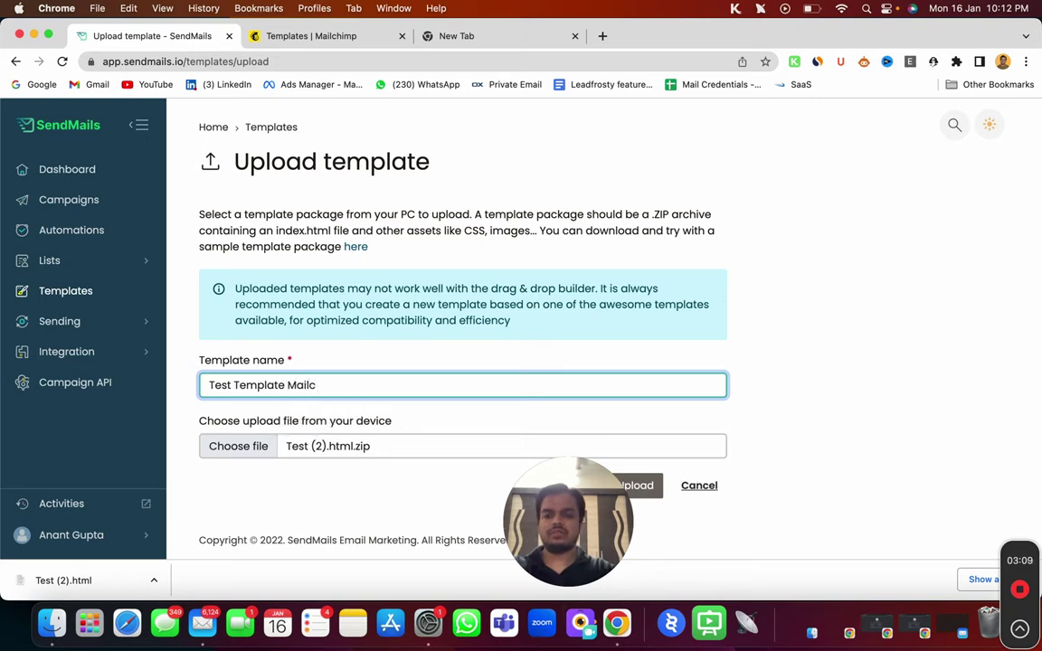
pyautogui.write('imp')
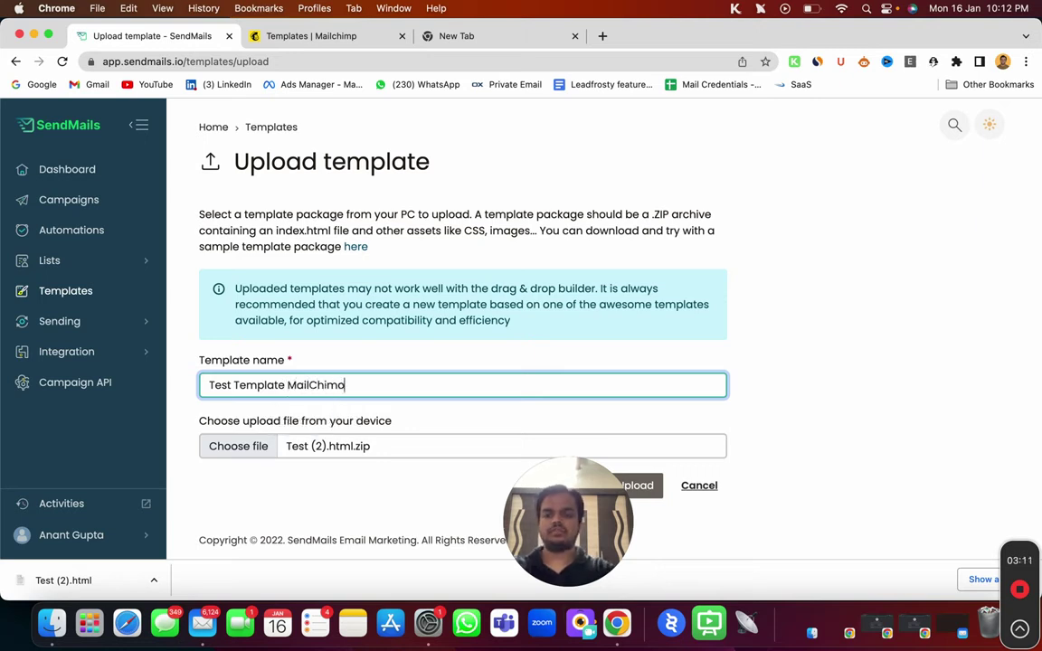
pyautogui.moveTo(548, 535); pyautogui.dragTo(711, 509)
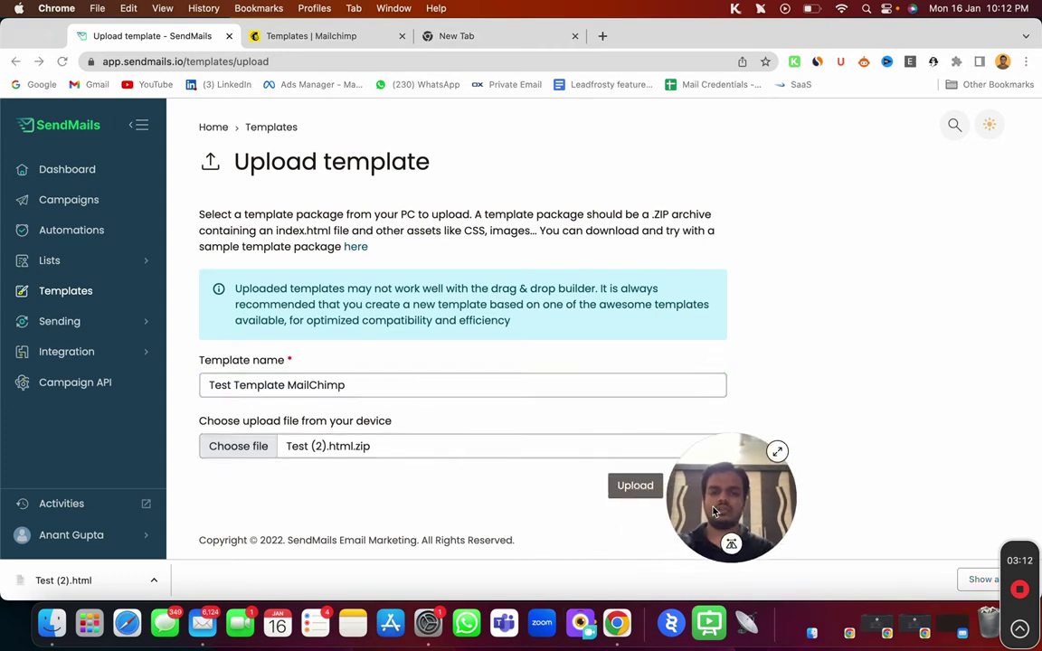
pyautogui.click(636, 493)
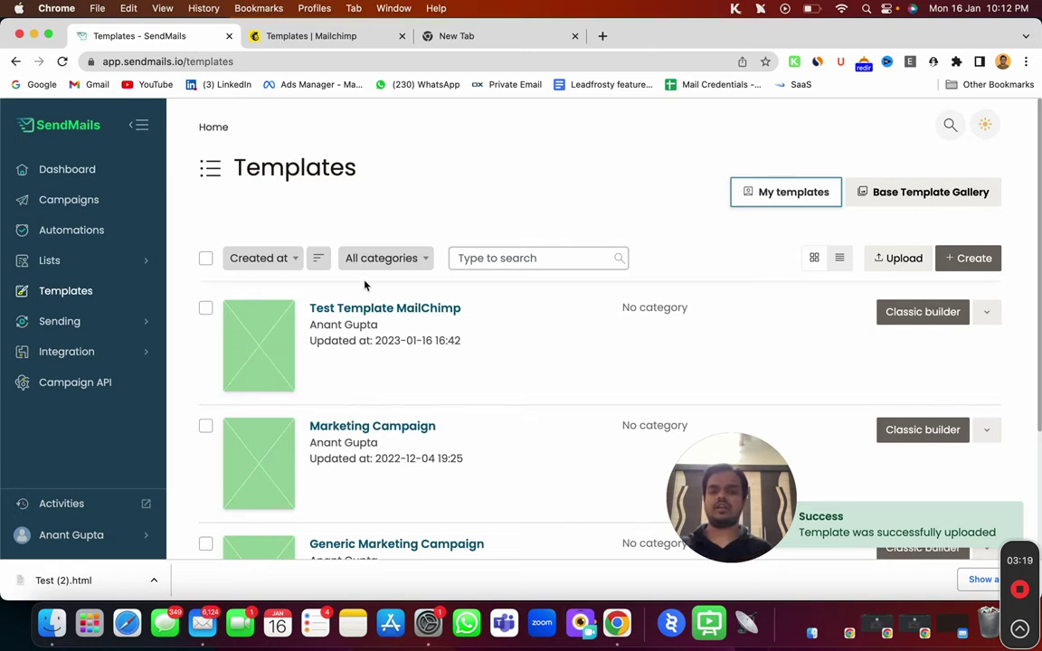
# Preview the uploaded Test Template MailChimp and check its layout down to the footer
pyautogui.click(348, 310)
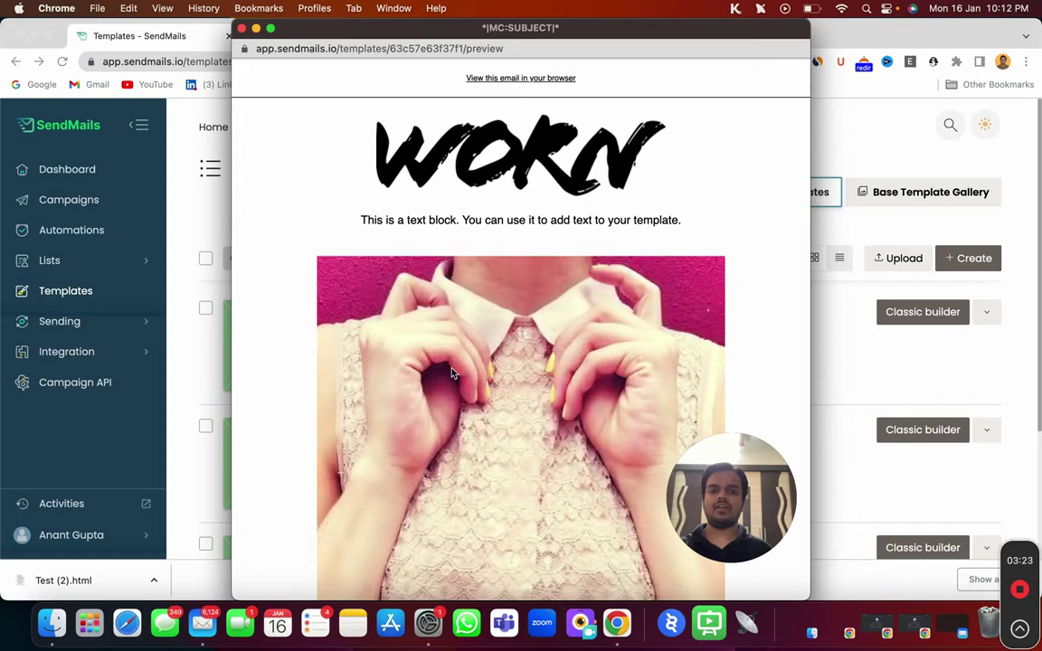
pyautogui.scroll(-10, 432, 325)
pyautogui.scroll(-1, 453, 373)
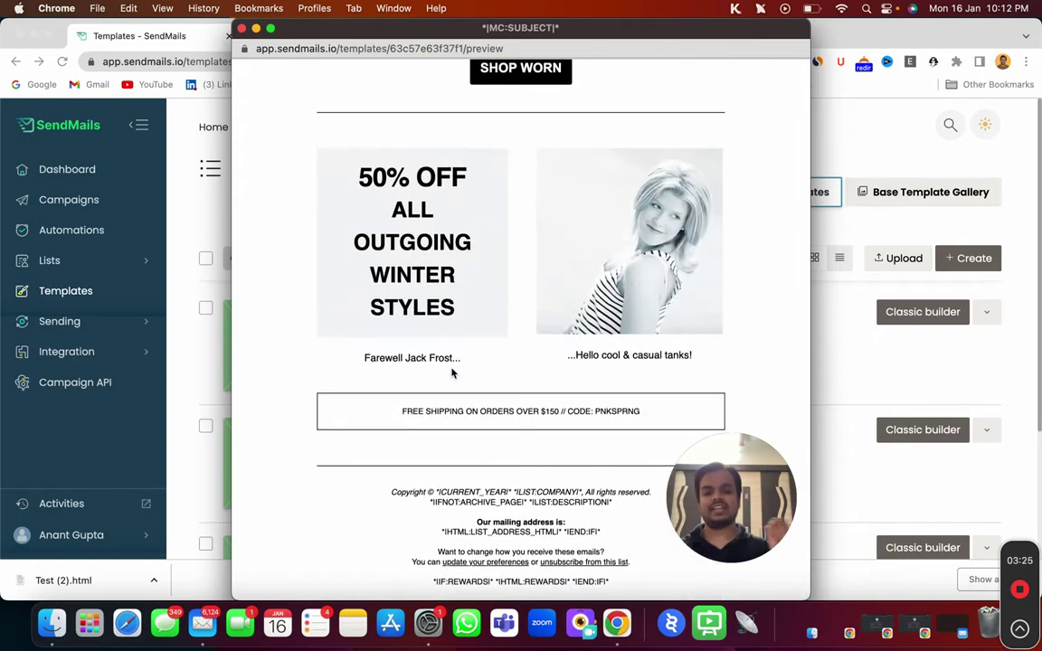